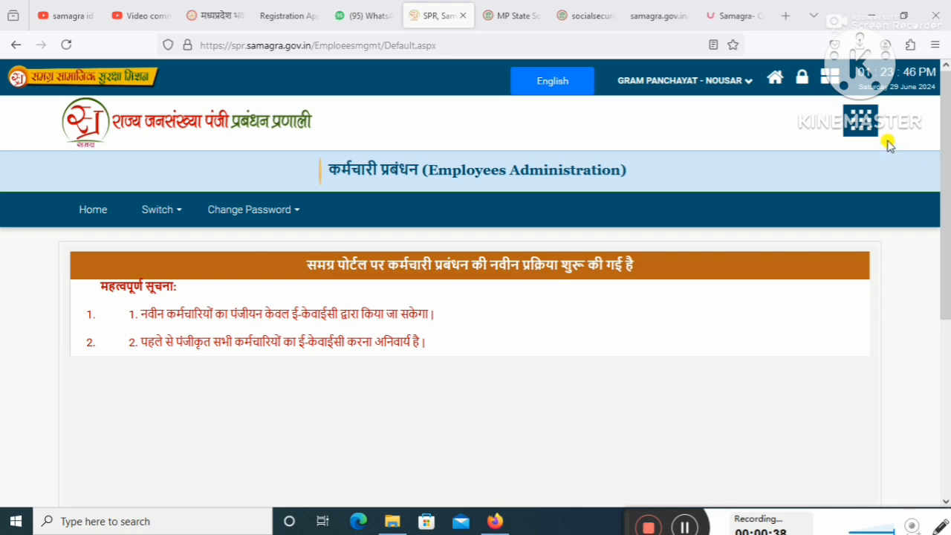
Step: Open the परिवार पंजीयन एवं प्रबंधन module from the apps grid and show its family registration menu
click(865, 126)
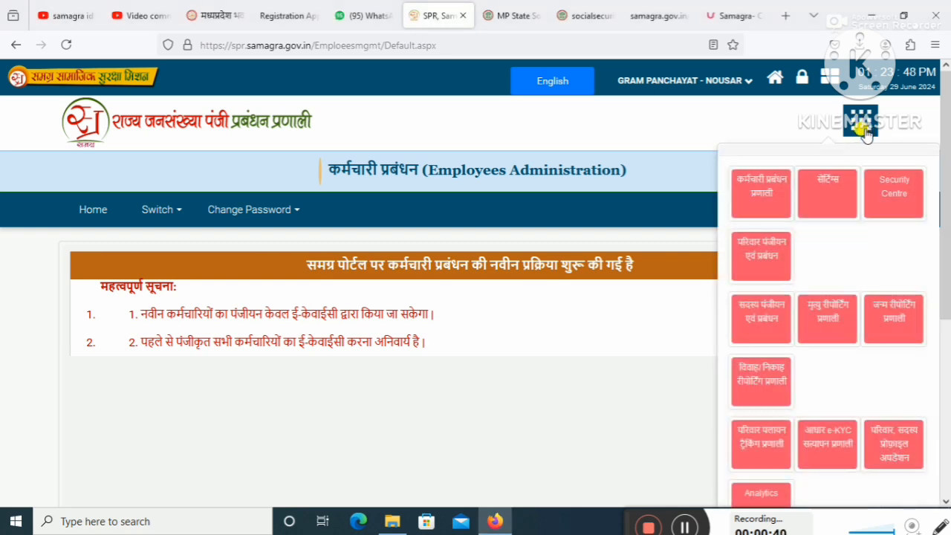
click(754, 265)
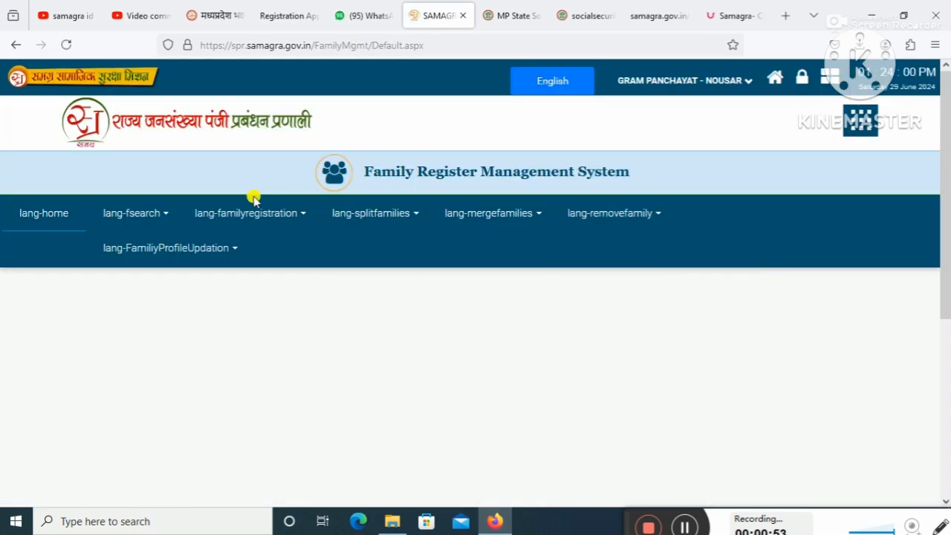
click(241, 221)
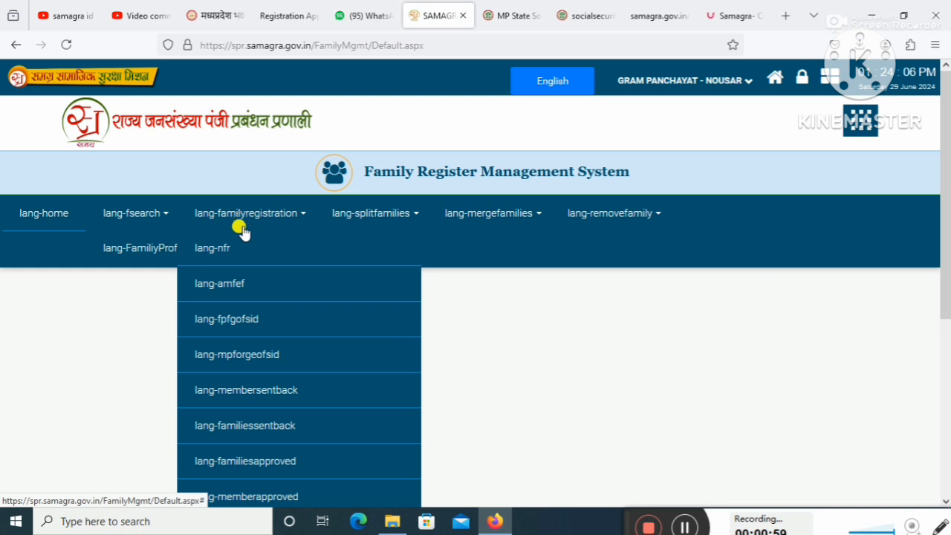
Step: Open the existing-family member registration page and bring its family ID search form into view
click(238, 290)
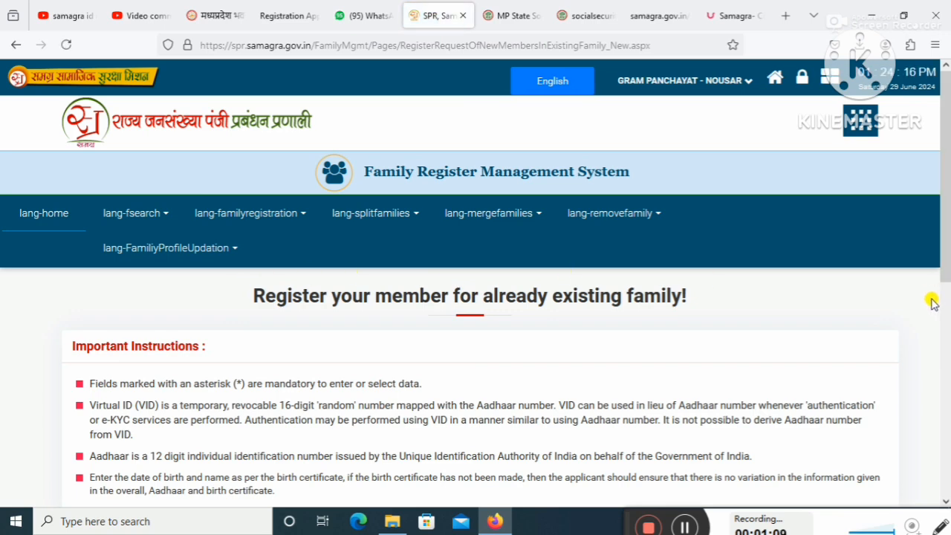
scroll(929, 319, down, 5)
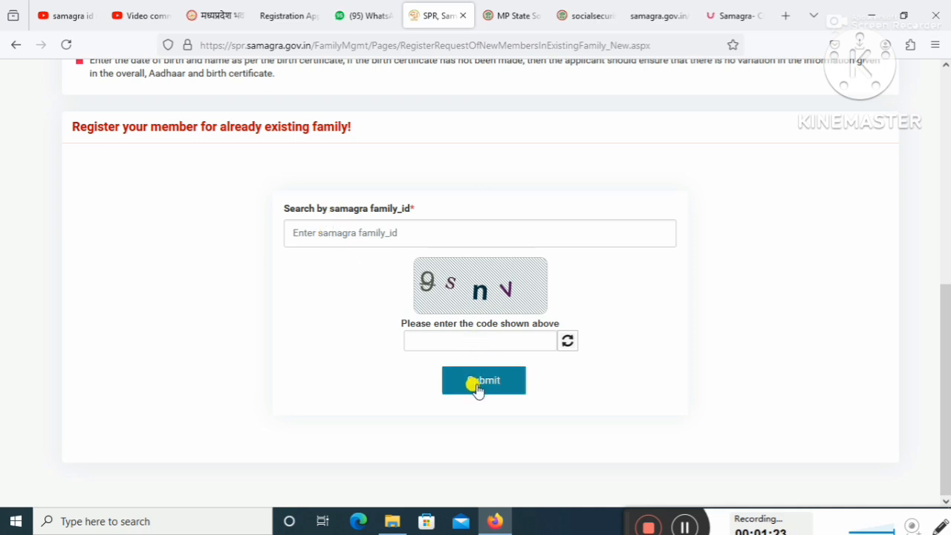
Step: Submit the family's Samagra ID and captcha to load its six-member record
click(685, 526)
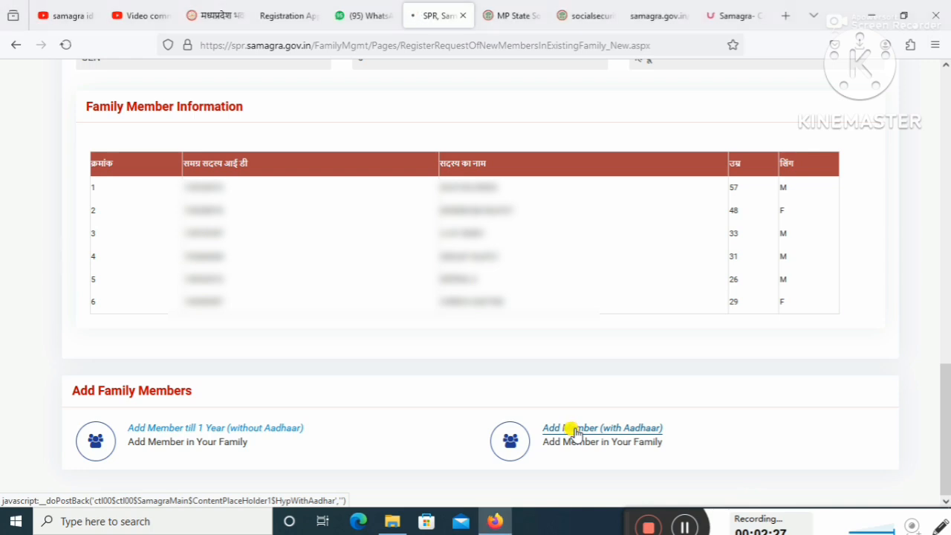
Step: Start adding a member with Aadhaar, giving consent and keeping mobile OTP authentication
click(576, 434)
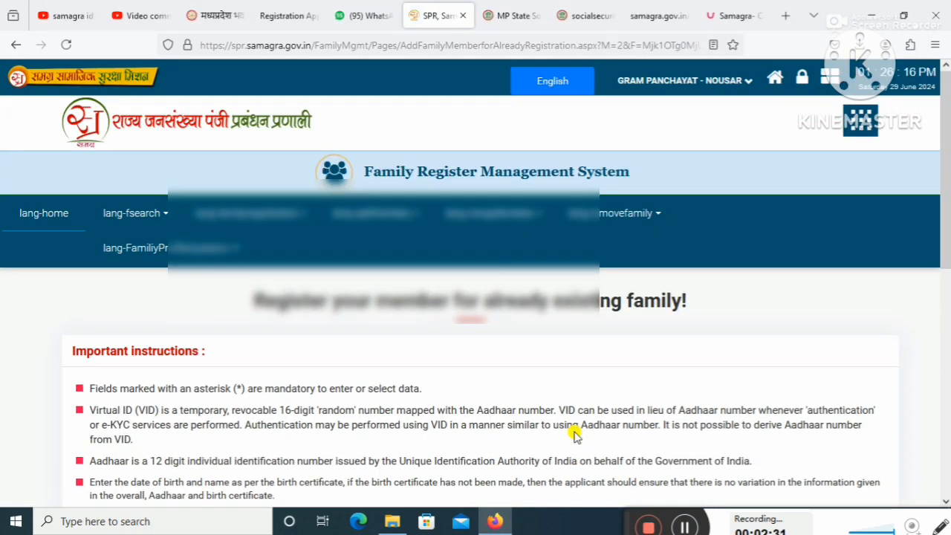
click(682, 529)
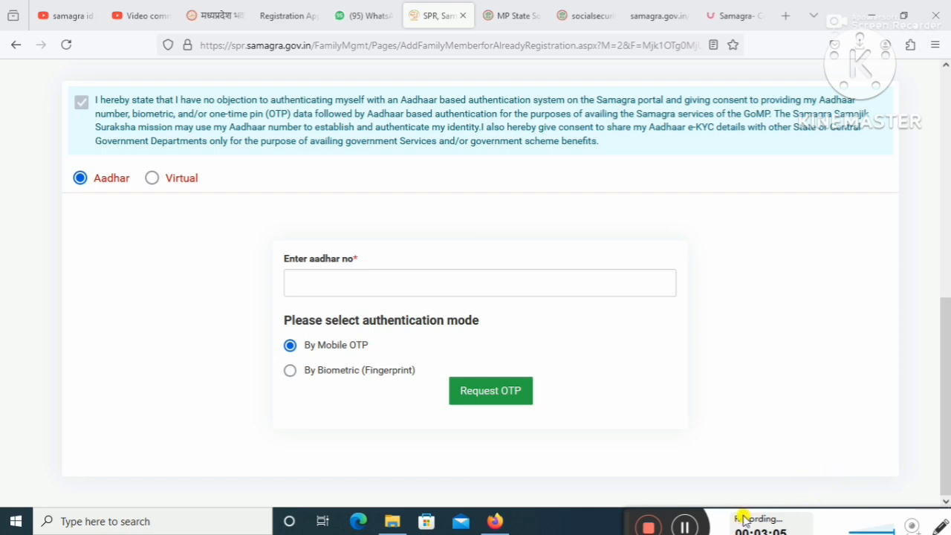
Step: Enter the member's Aadhaar number, then type and submit the OTP received on the mobile
click(682, 527)
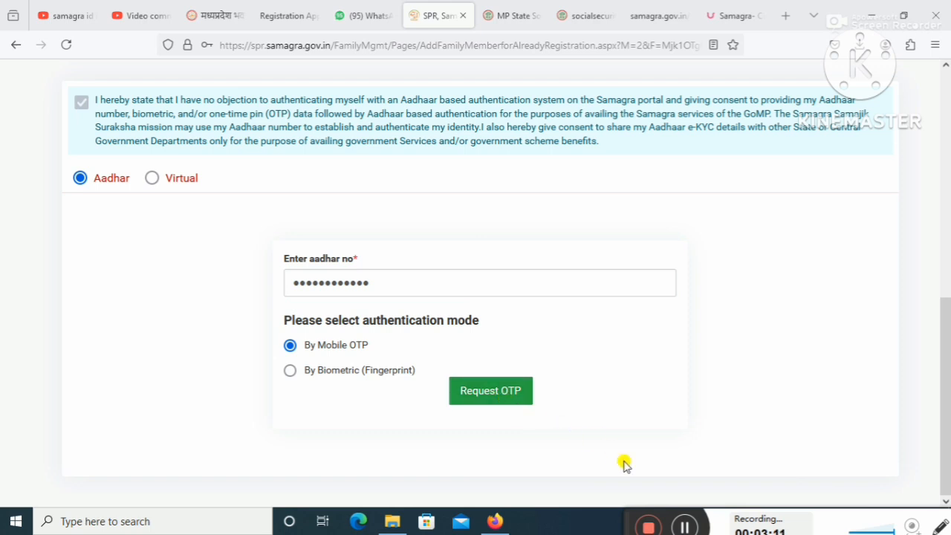
click(381, 345)
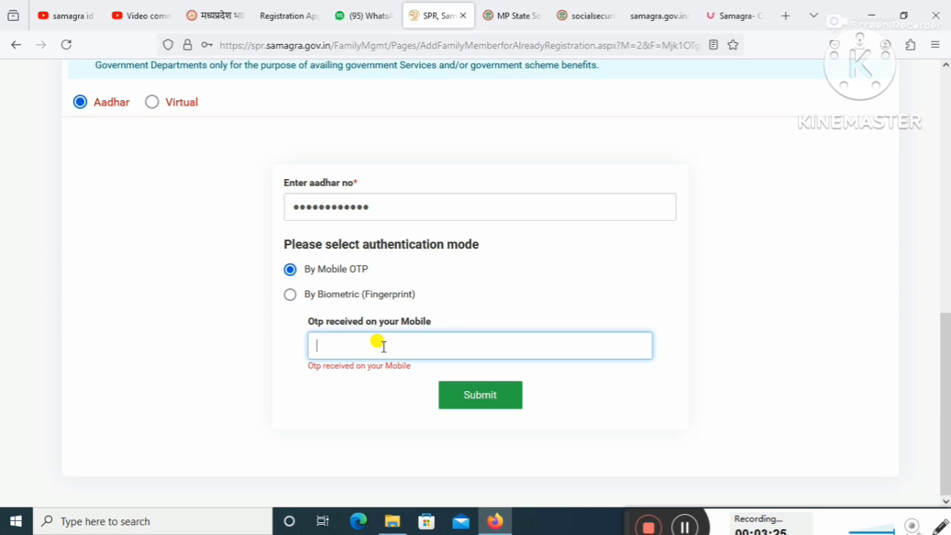
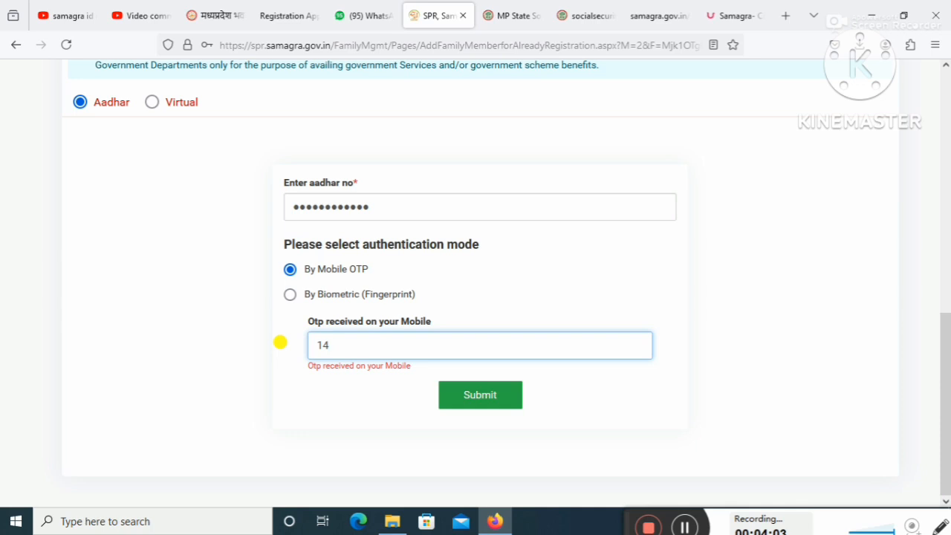
click(470, 402)
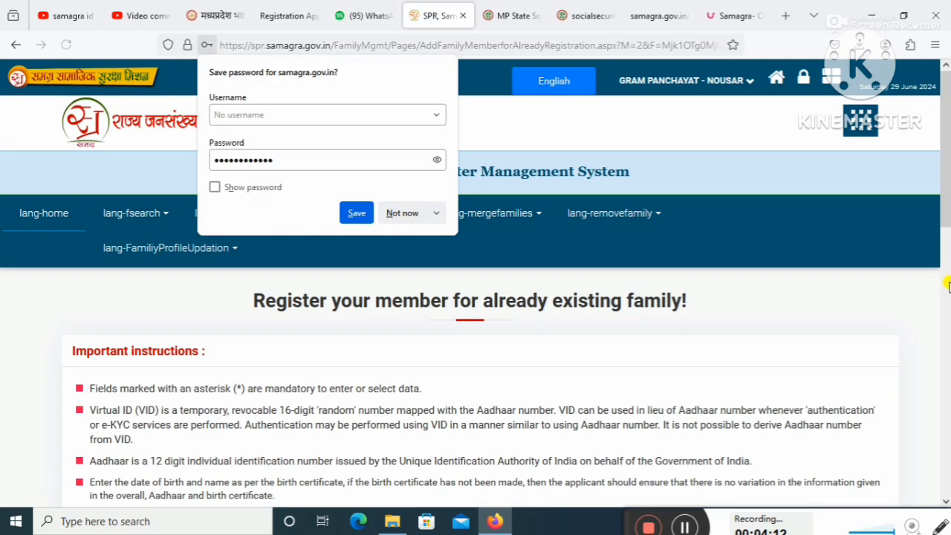
Step: Decline Firefox's save-password prompt and enter the member's first and last names in Hindi
click(396, 213)
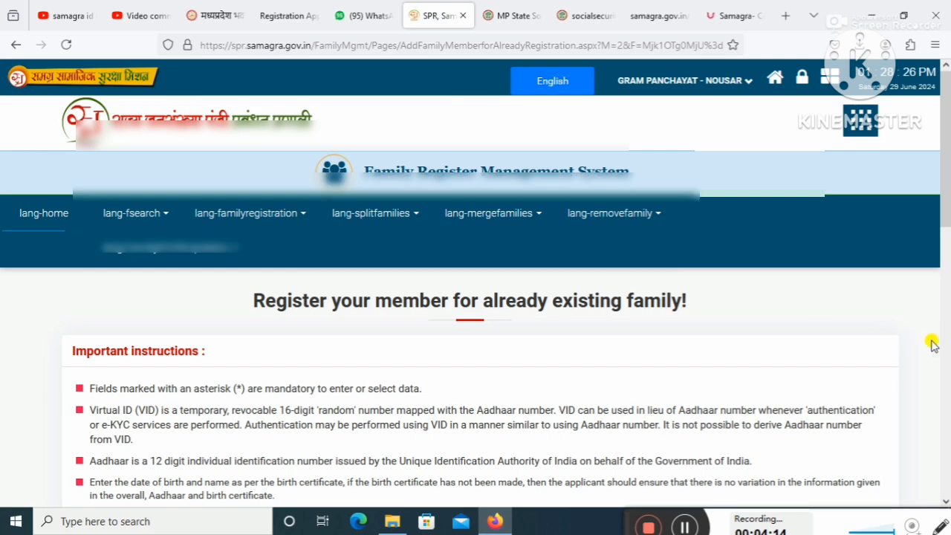
click(686, 528)
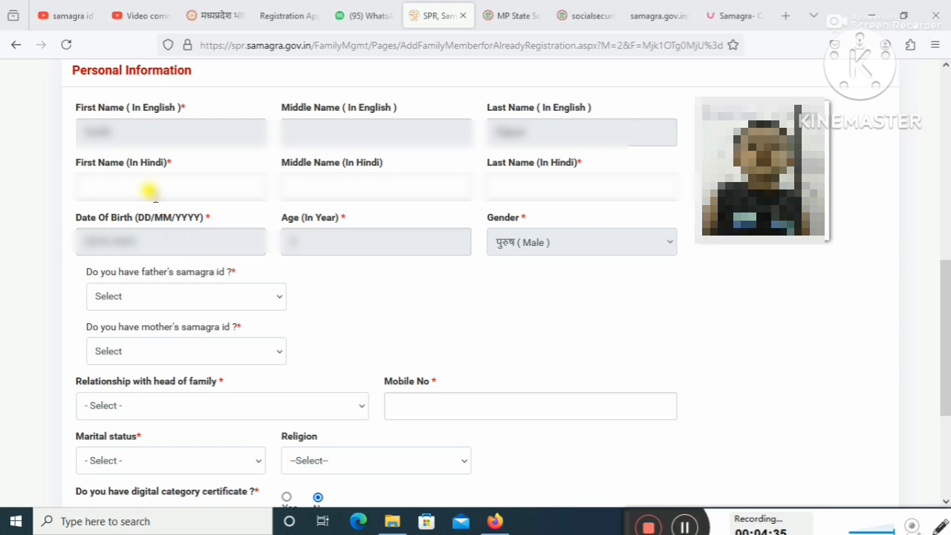
click(148, 188)
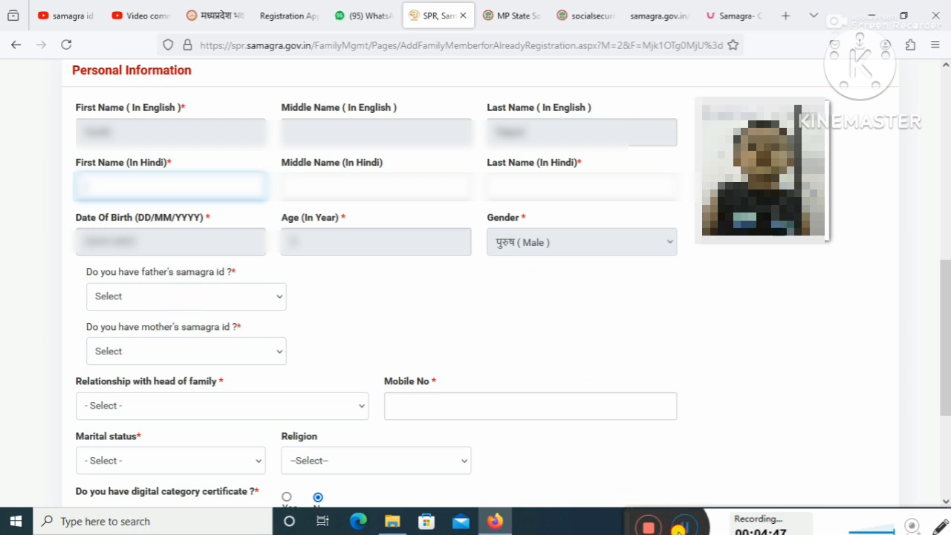
click(684, 526)
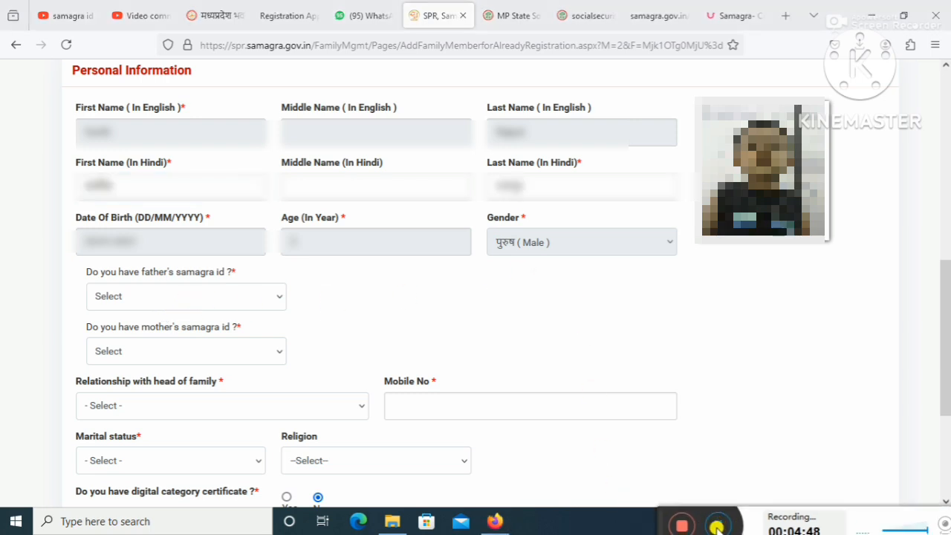
Step: Set the father's Samagra ID answer to YES, enter his ID and fetch his details
click(201, 305)
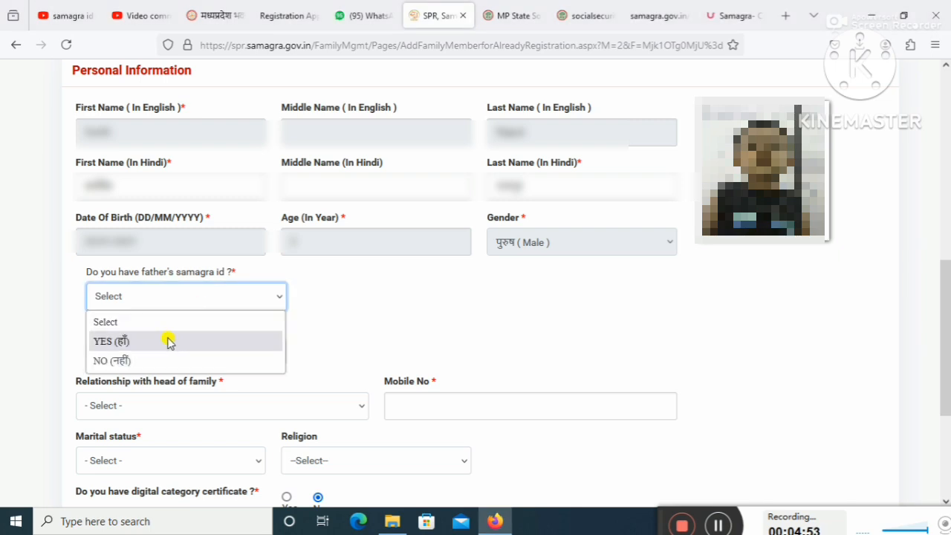
click(168, 341)
click(111, 349)
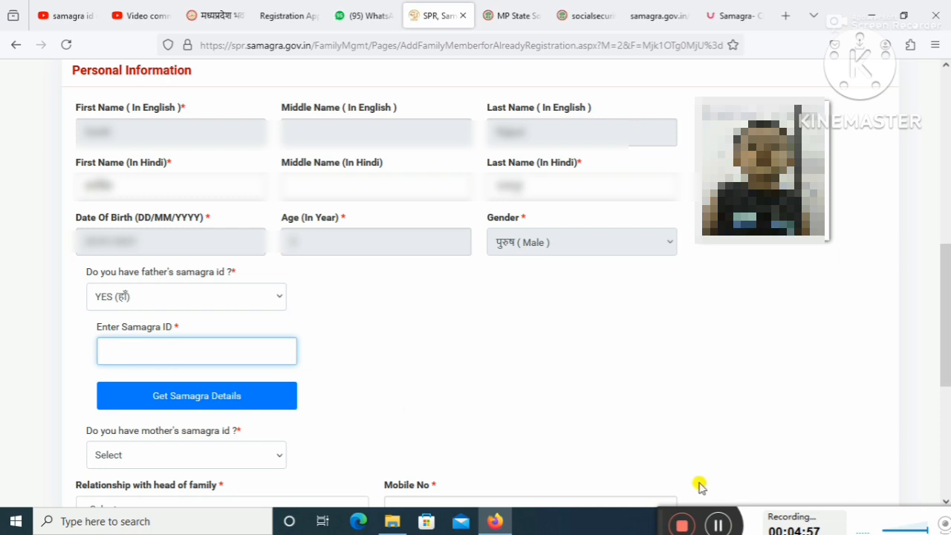
click(718, 526)
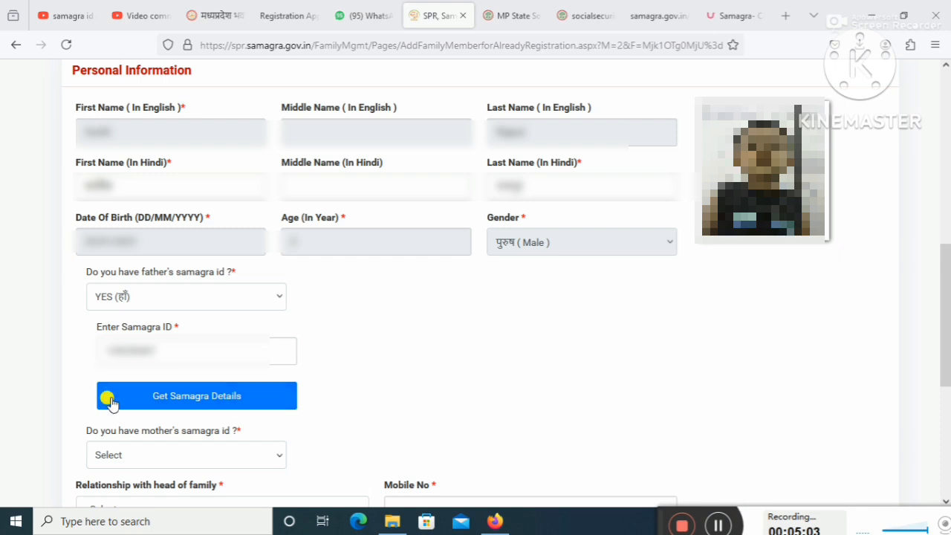
click(157, 401)
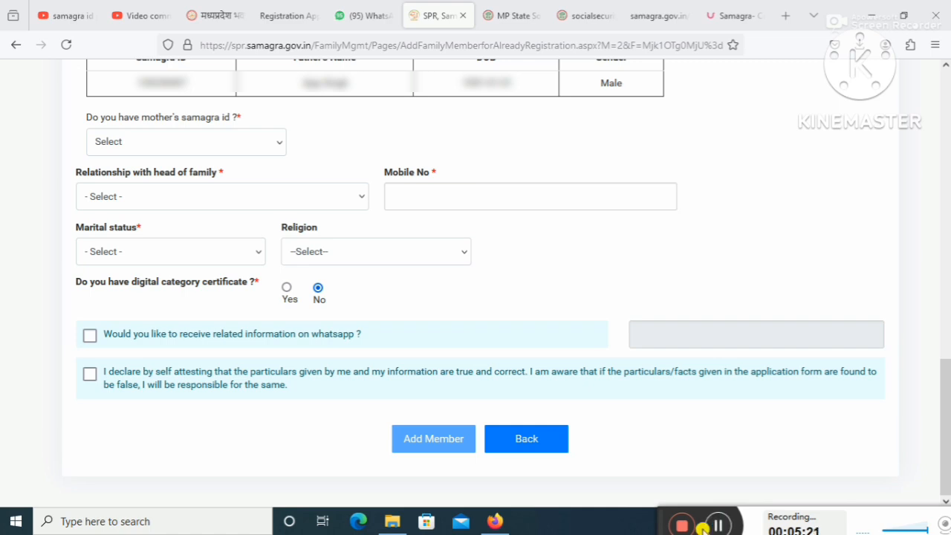
Step: Mark that the mother has a Samagra ID, enter it and fetch her details
click(171, 143)
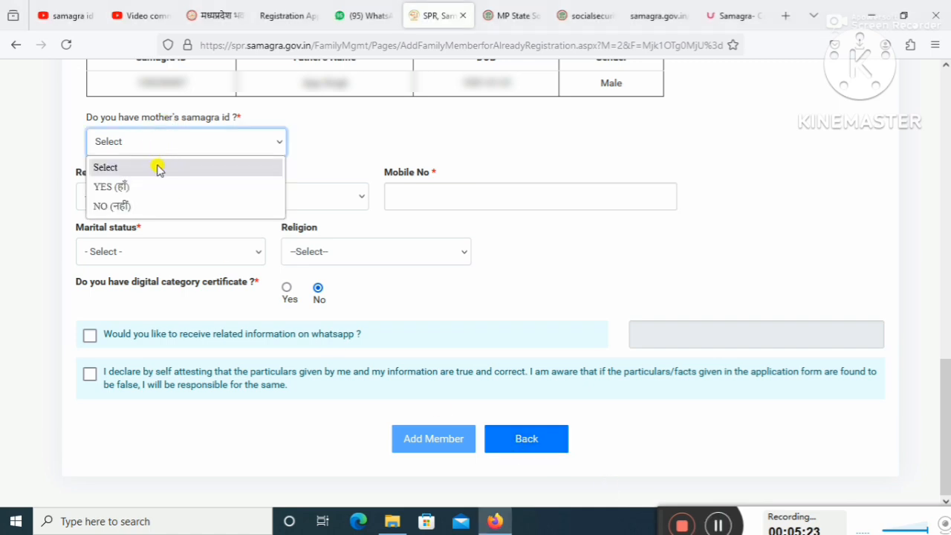
click(144, 187)
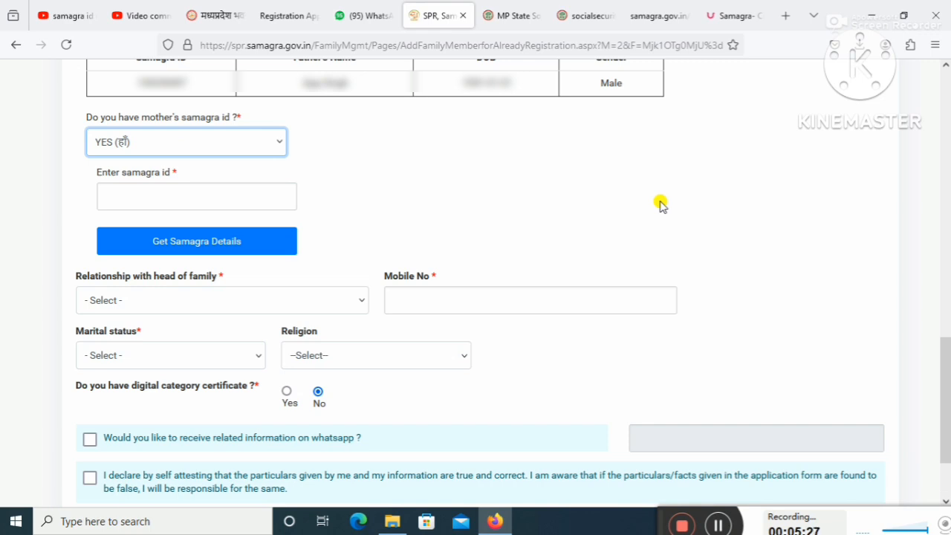
click(195, 187)
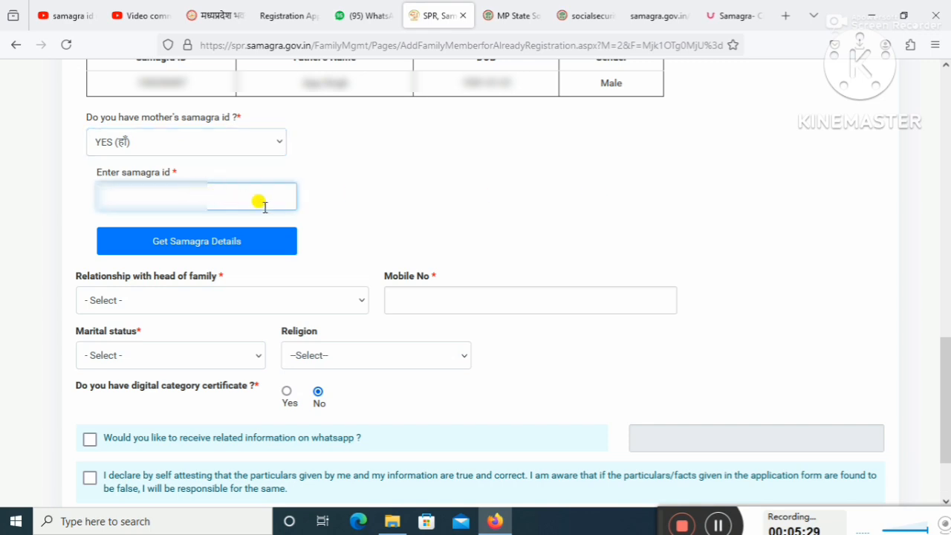
click(717, 526)
click(717, 526)
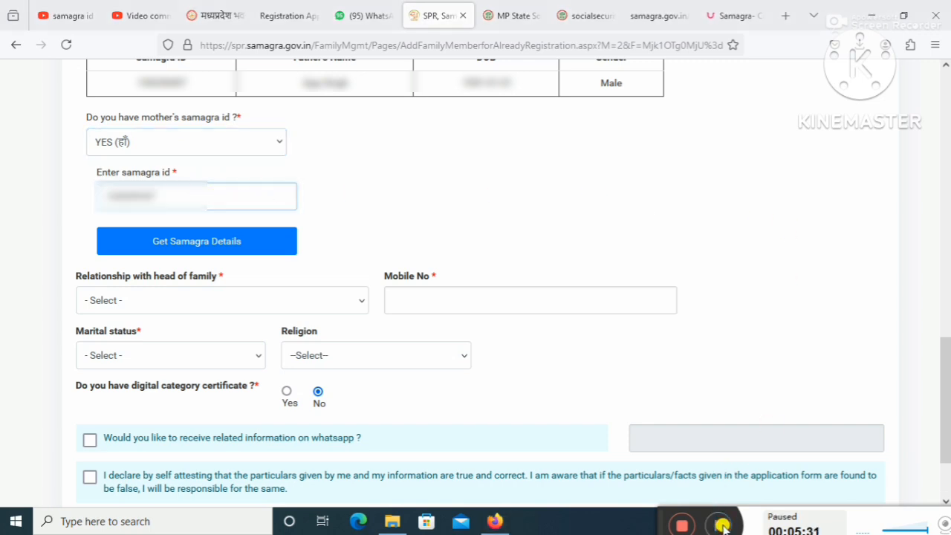
click(176, 240)
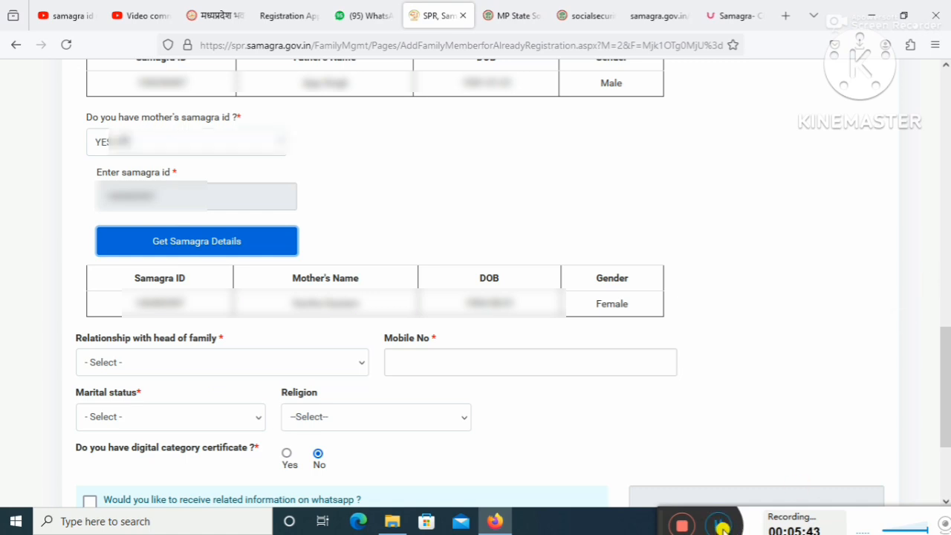
scroll(721, 525, down, 2)
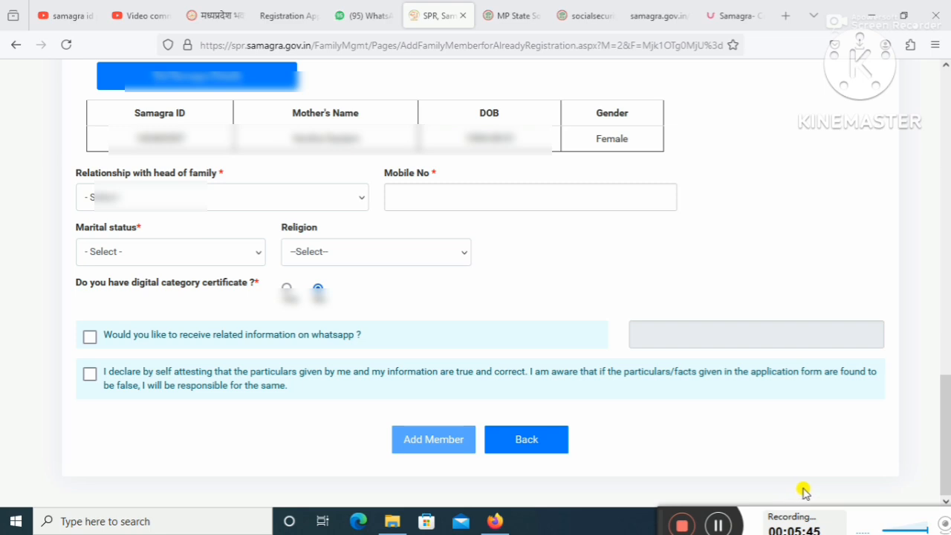
Step: Set the relationship to head of family as Grandson and enter the member's mobile number
click(186, 193)
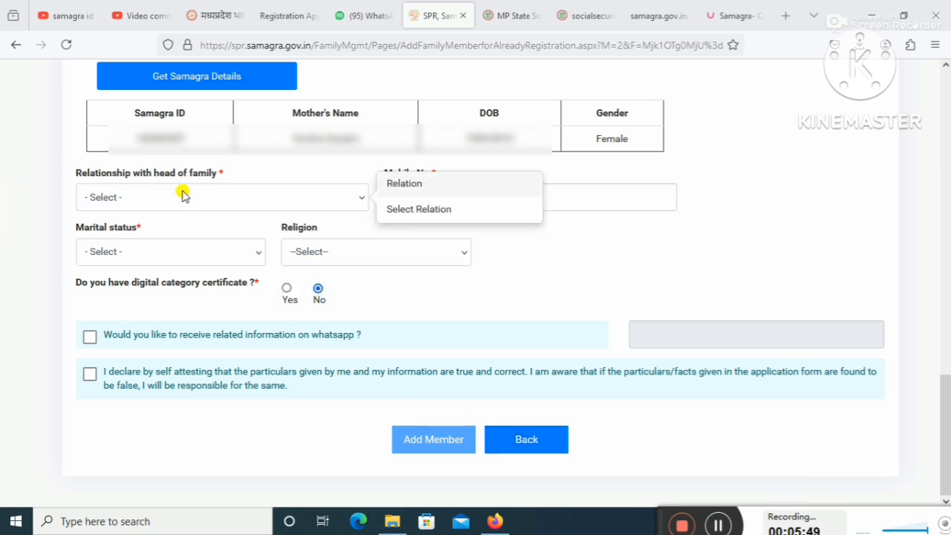
click(184, 194)
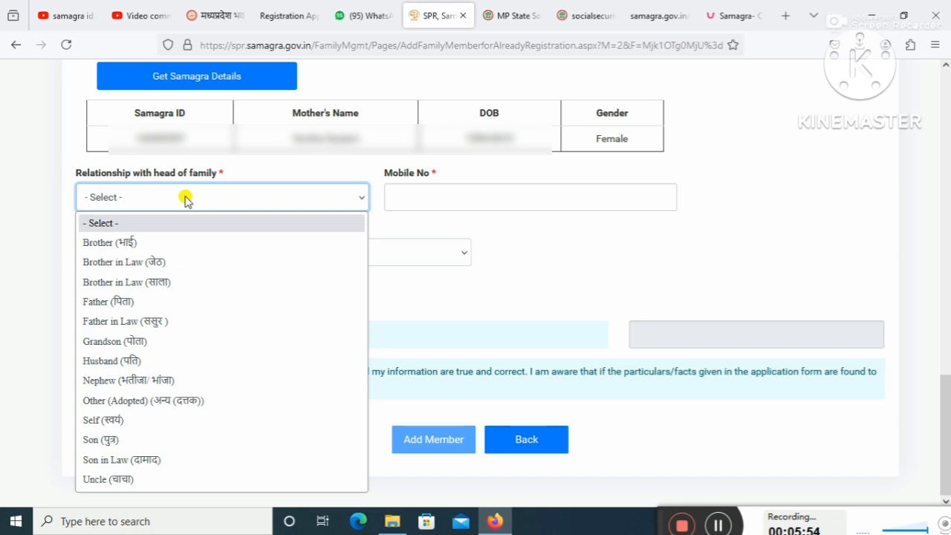
click(152, 344)
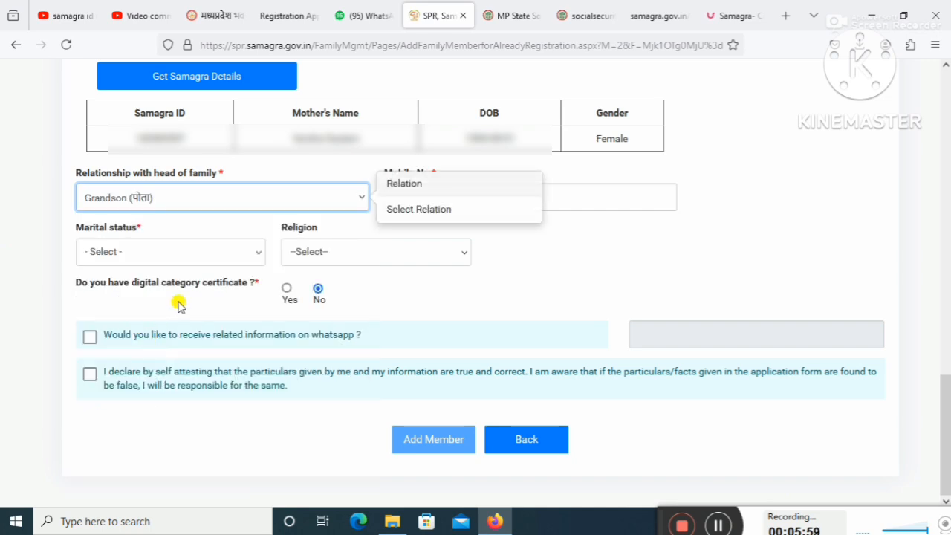
click(578, 227)
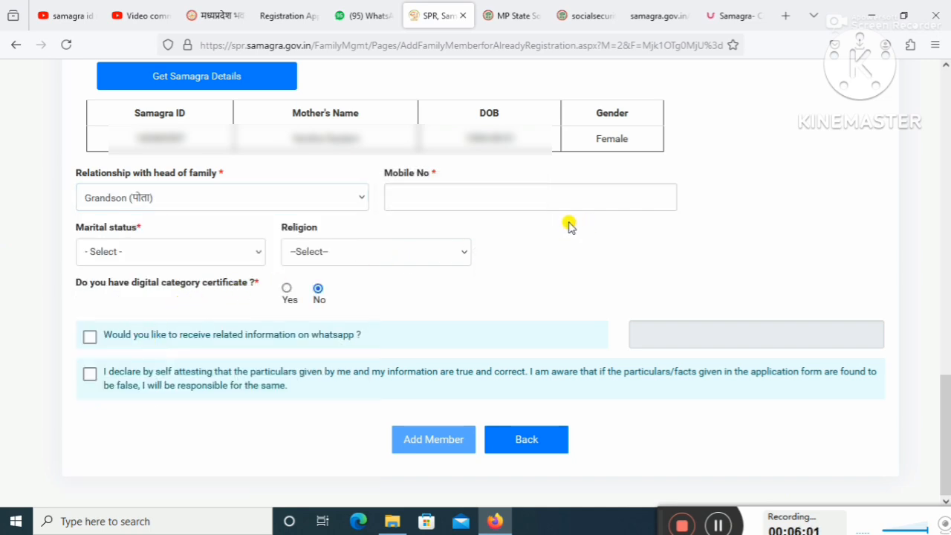
click(418, 189)
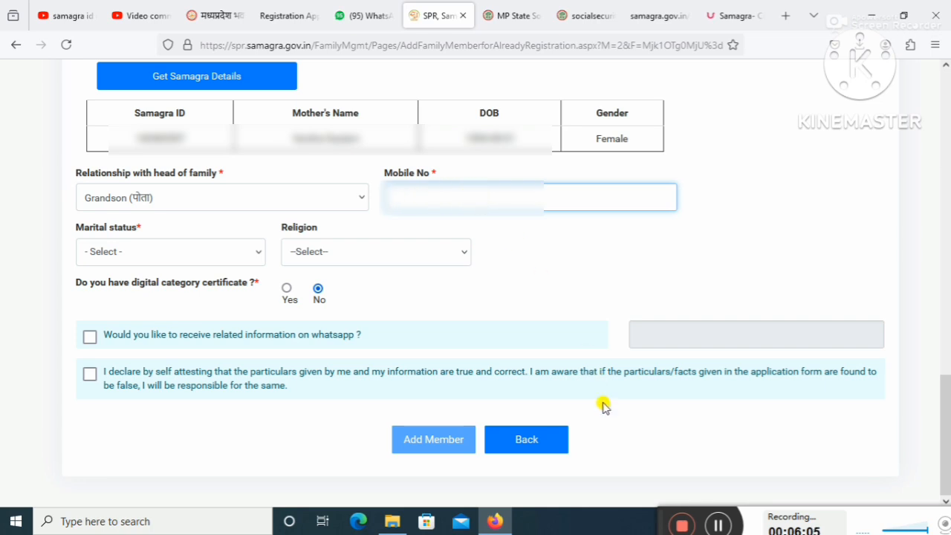
click(718, 525)
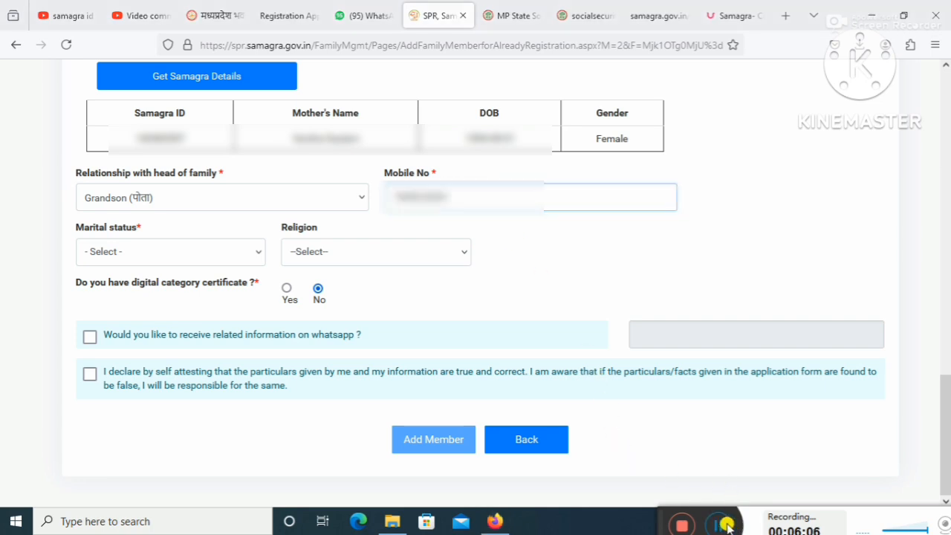
Step: Set marital status to Unmarried and religion to Hindu
click(129, 256)
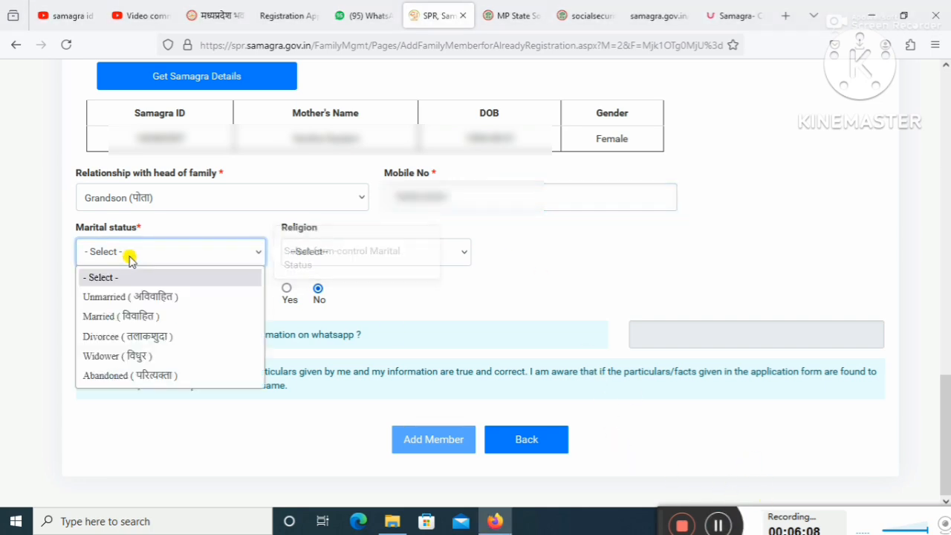
click(122, 302)
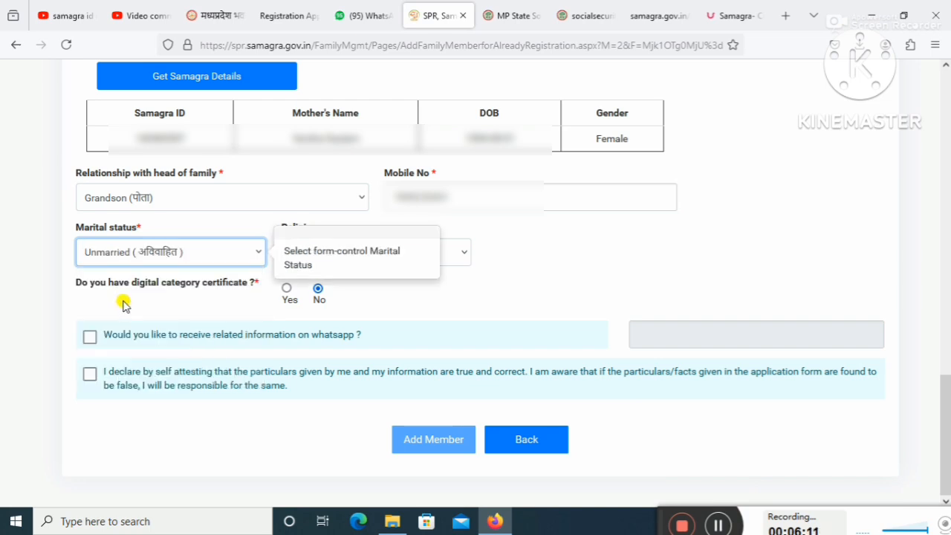
click(444, 257)
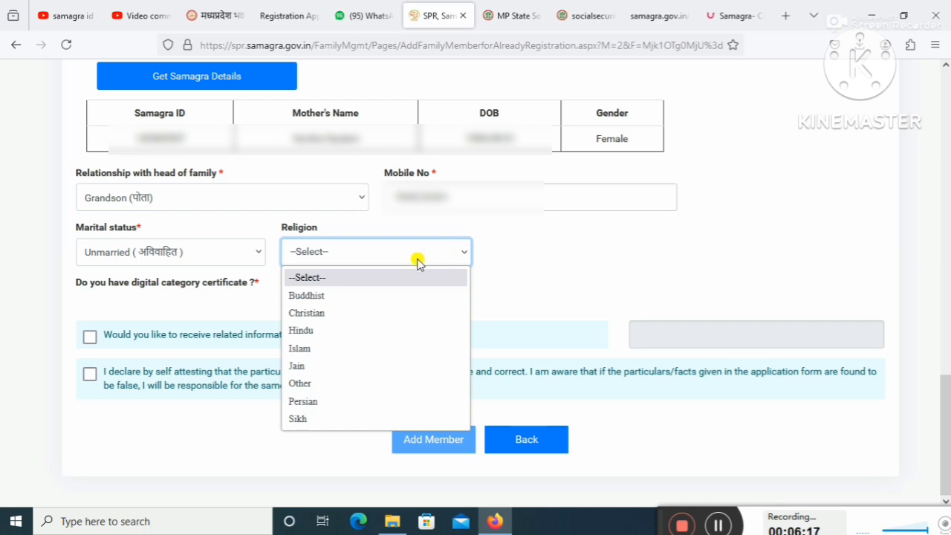
click(329, 331)
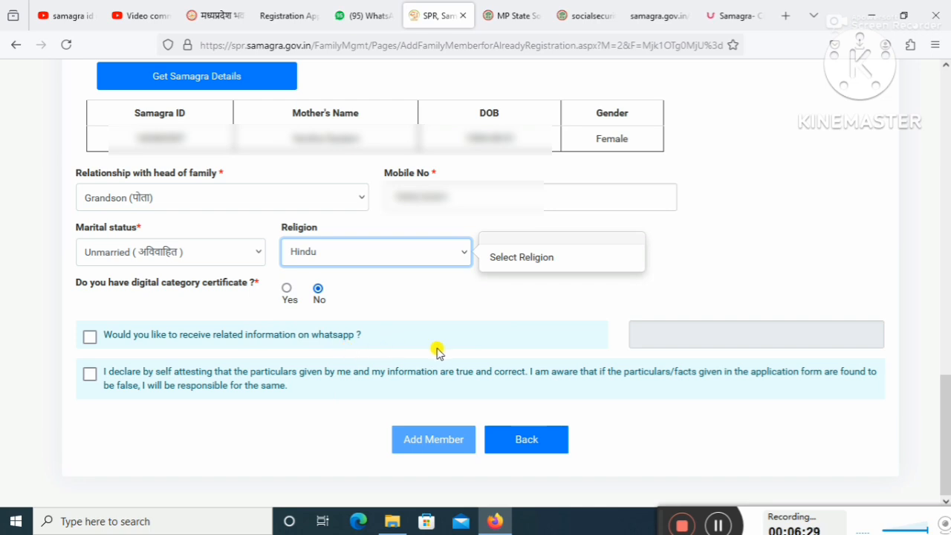
Step: Opt in to WhatsApp information and tick the self-attested declaration checkbox
click(88, 341)
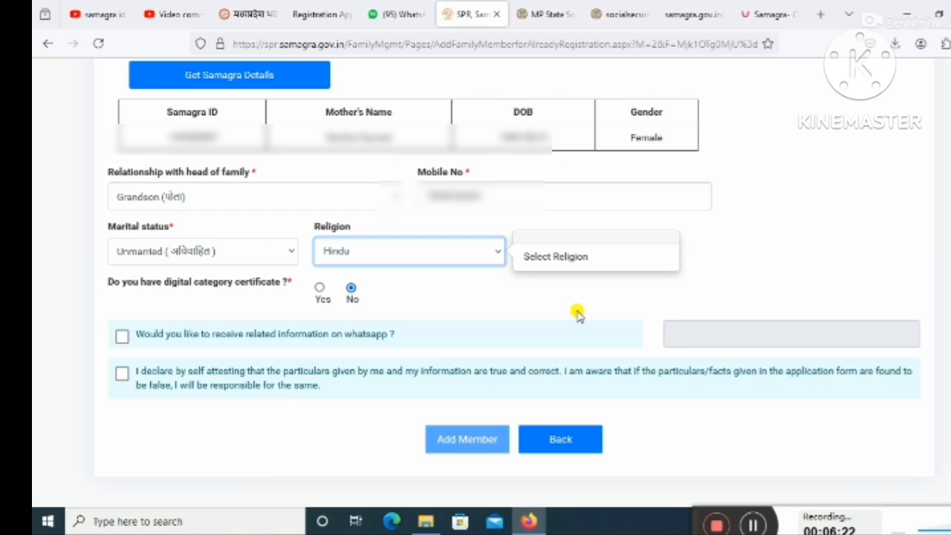
click(122, 336)
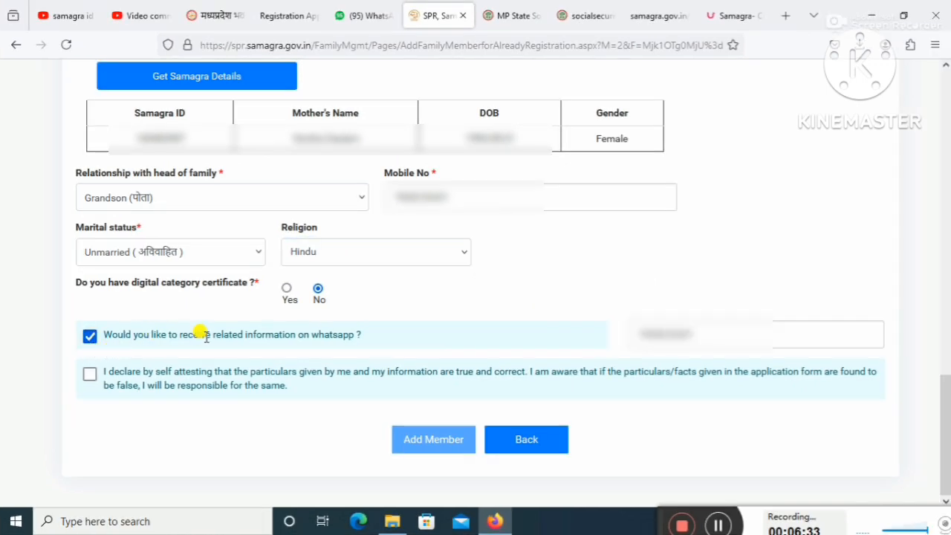
click(89, 374)
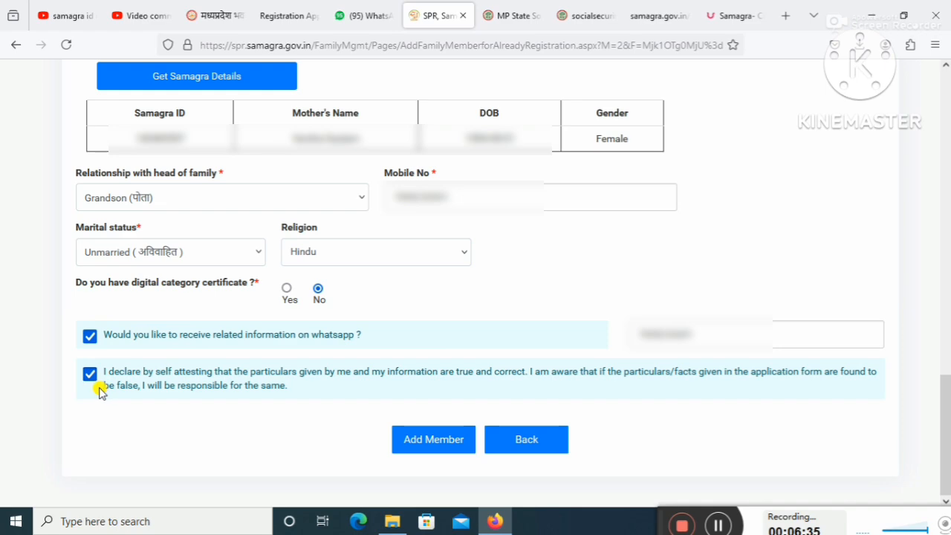
Step: Add the new Aadhaar member's details to the family and close the success confirmation
click(409, 448)
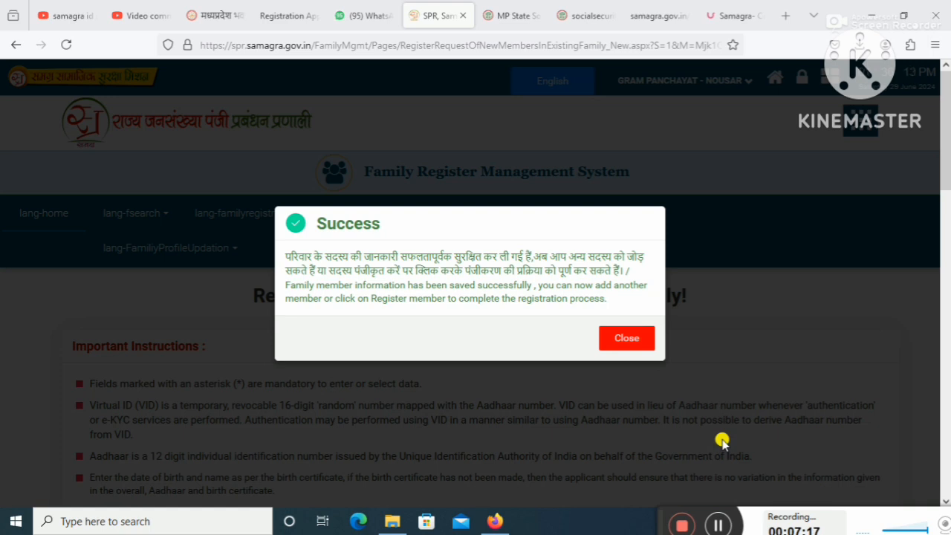
click(635, 348)
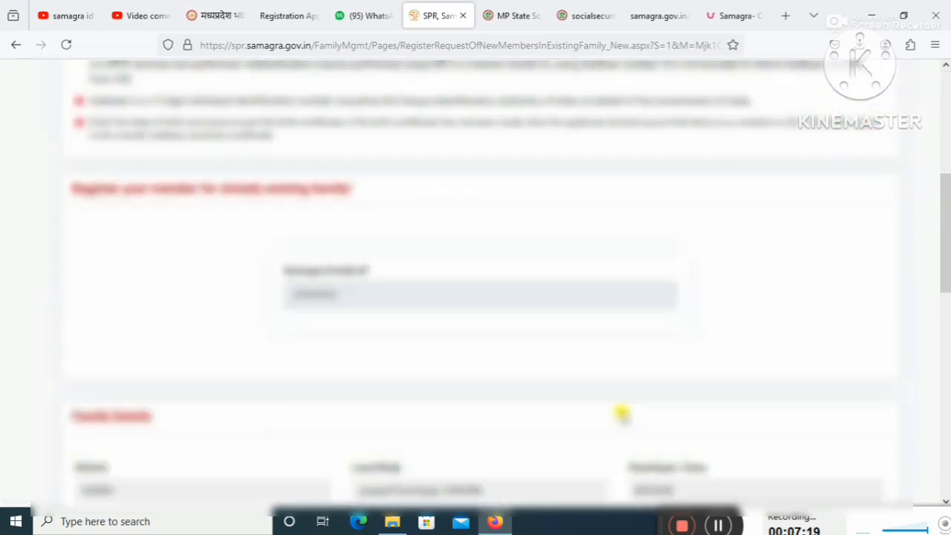
scroll(622, 414, down, 4)
scroll(621, 418, down, 3)
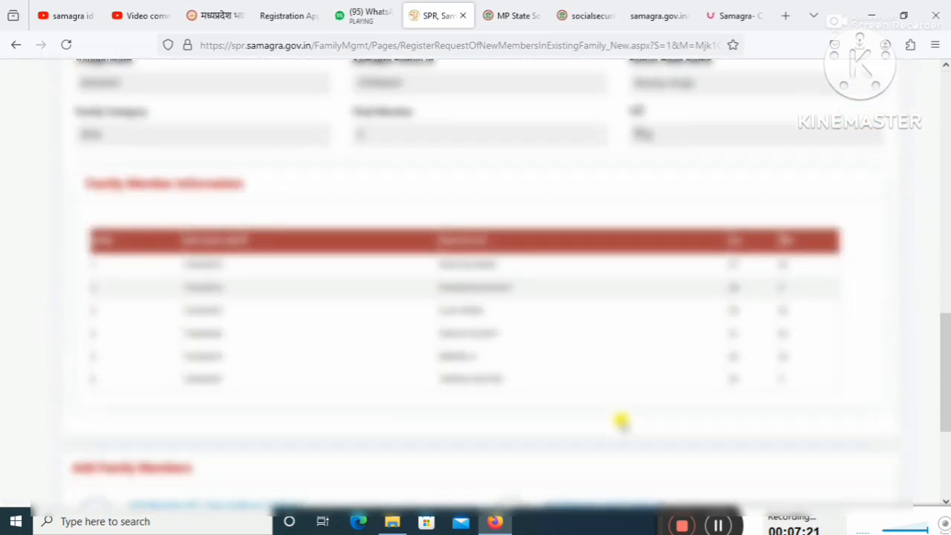
scroll(621, 421, down, 1)
scroll(610, 419, down, 5)
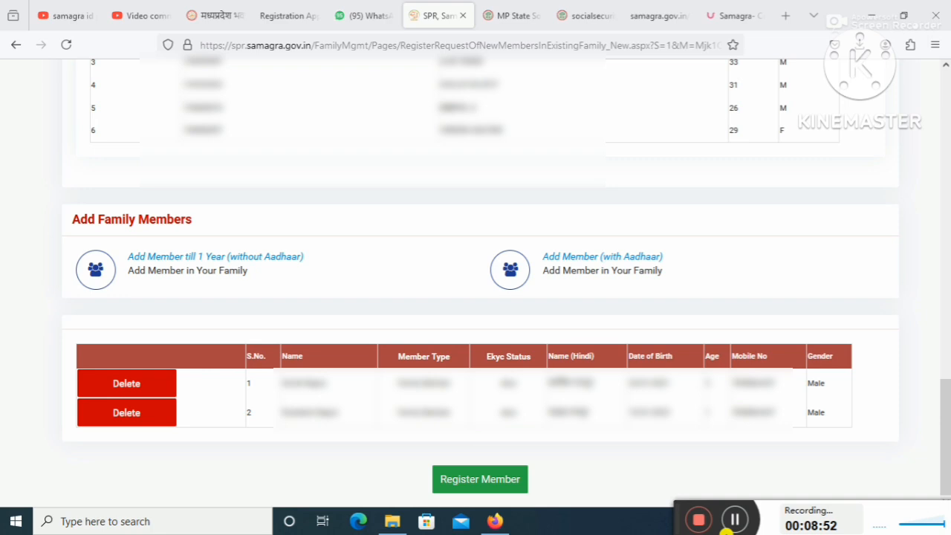
Step: Register the pending new member so the add-member request is confirmed as registered successfully
click(484, 487)
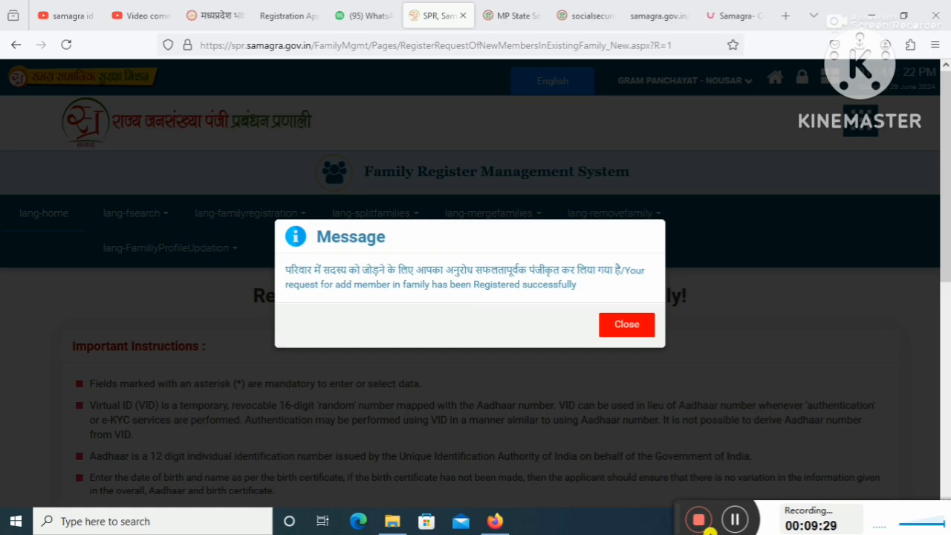
click(736, 519)
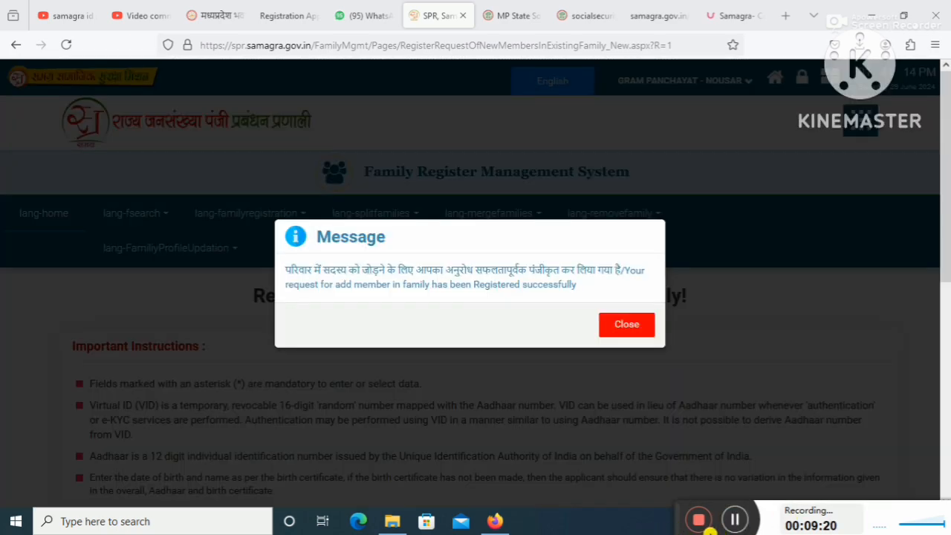